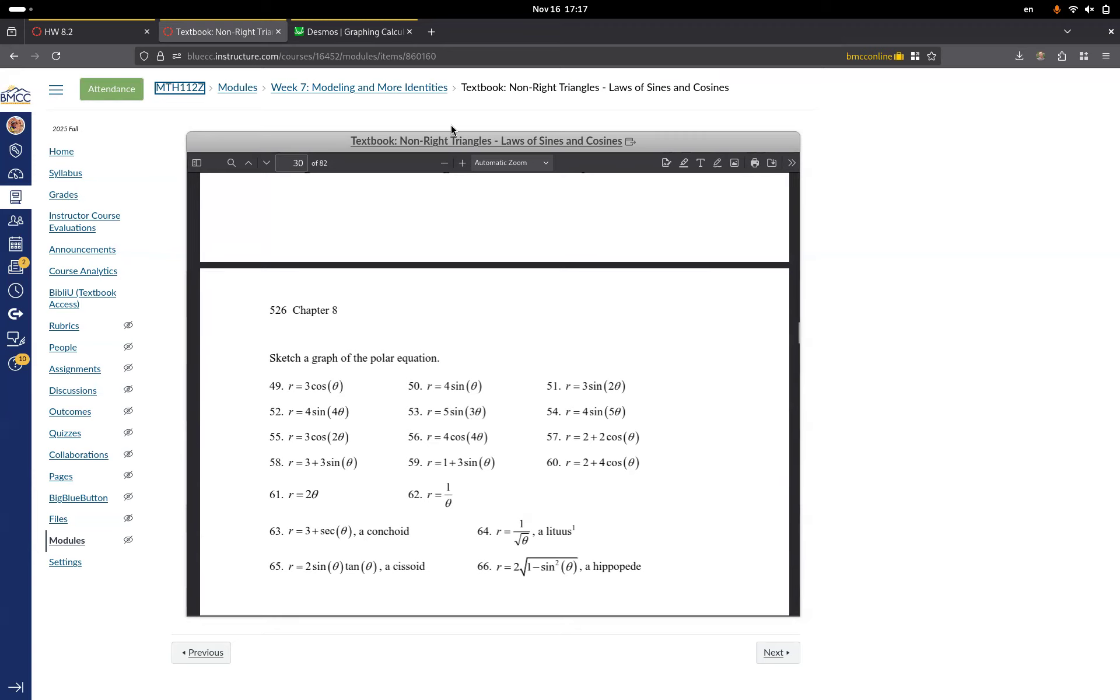
Step: Switch to the Desmos graphing calculator and create a slider a = 1 ranging from 0 to 2π
{"action": "left_click", "coordinate": [367, 36]}
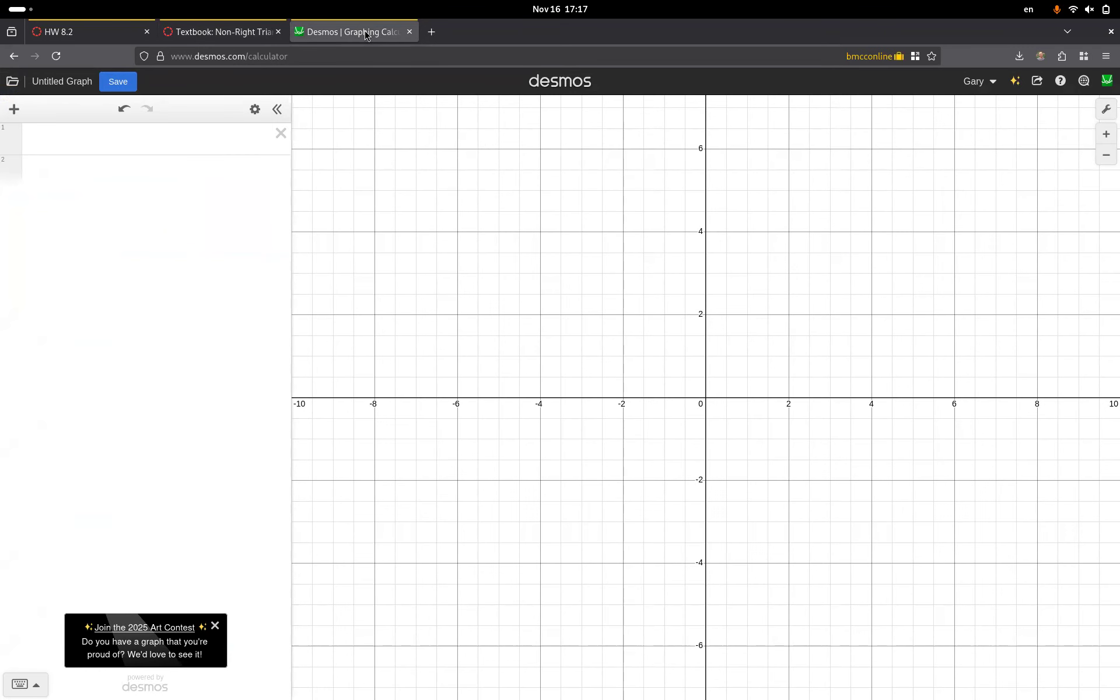
{"action": "left_click", "coordinate": [121, 133]}
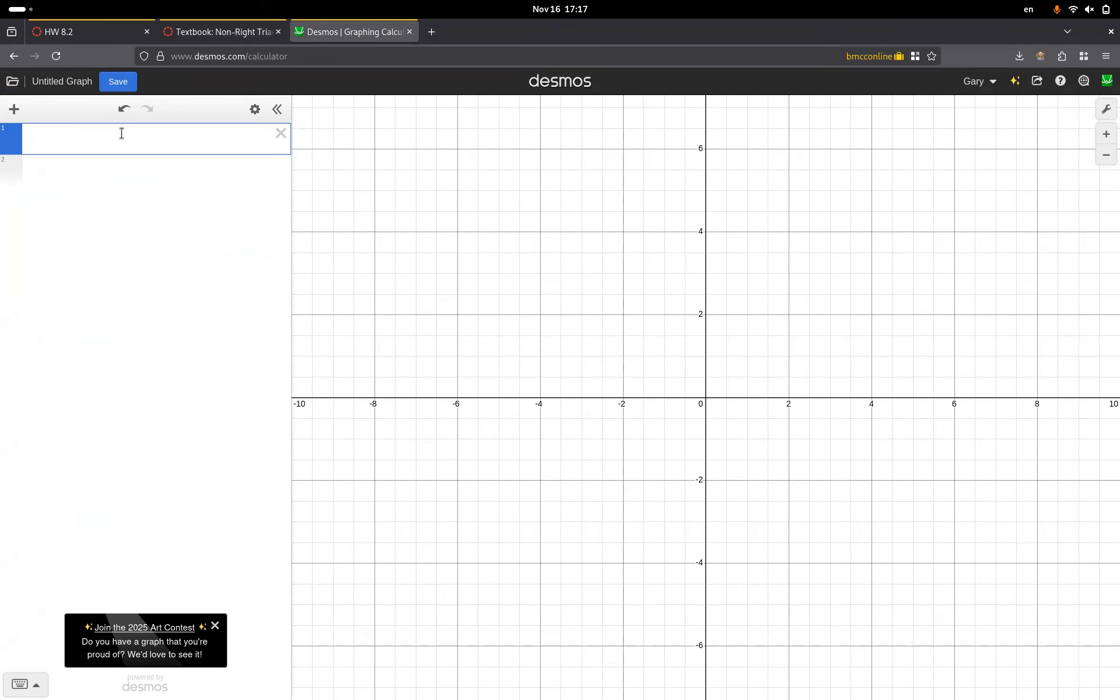
{"action": "type", "text": "a=1"}
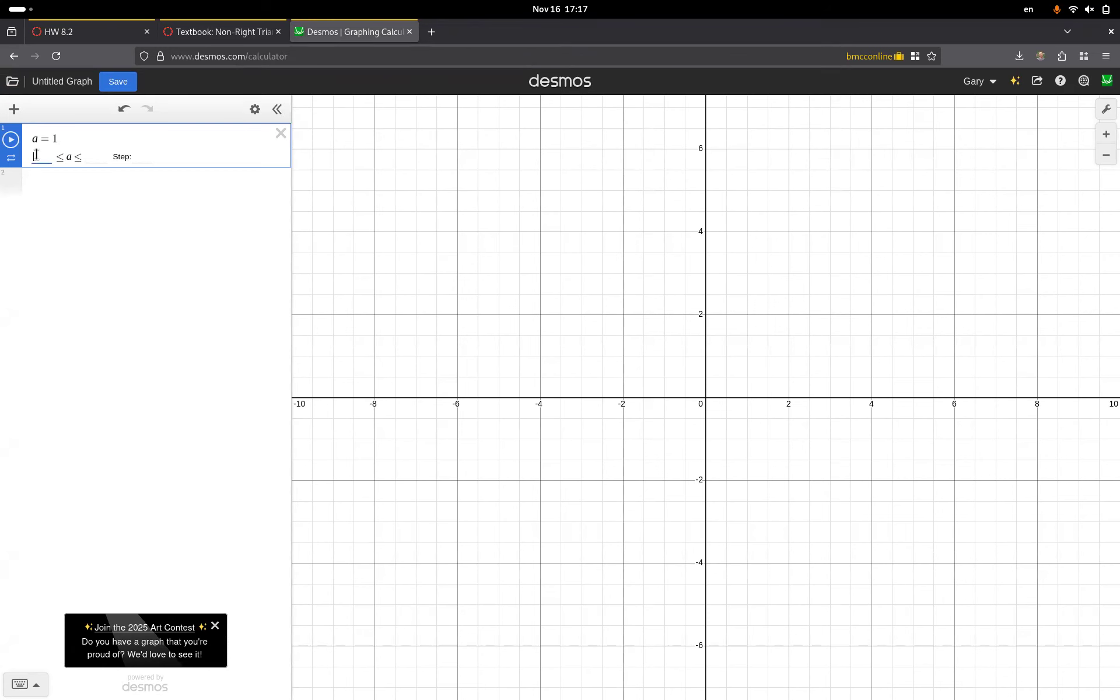
{"action": "type", "text": "0"}
{"action": "left_click", "coordinate": [95, 158]}
{"action": "type", "text": "2pi"}
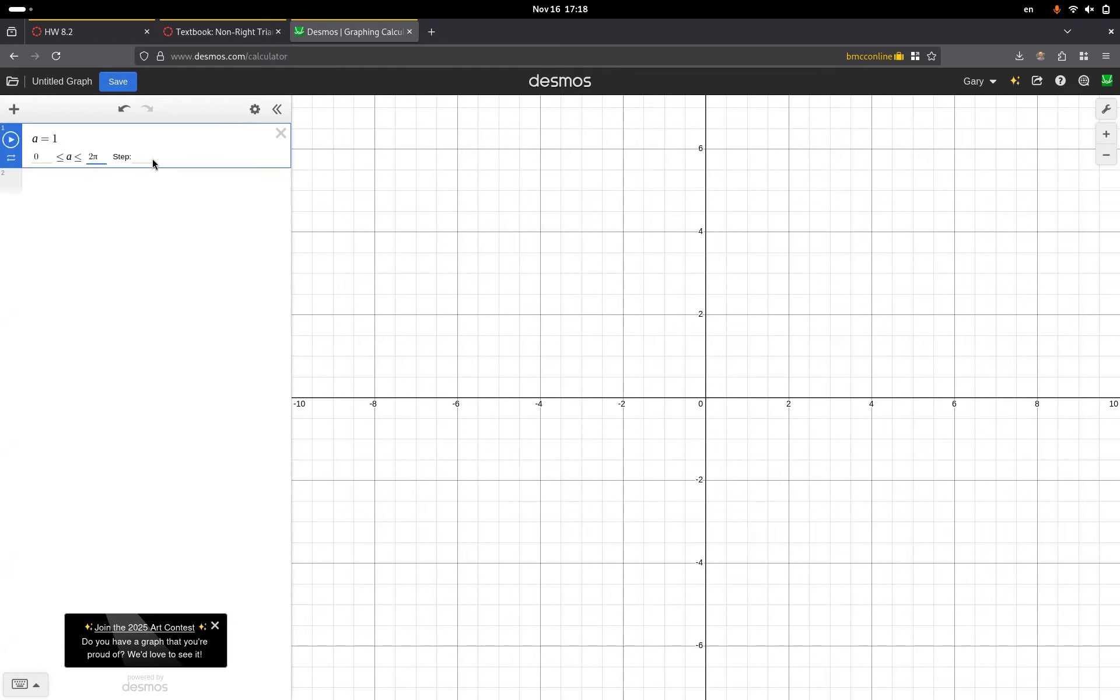
Step: Graph the polar equation r = 5 sin(3θ) from textbook exercise 53 as a new expression
{"action": "left_click", "coordinate": [80, 184]}
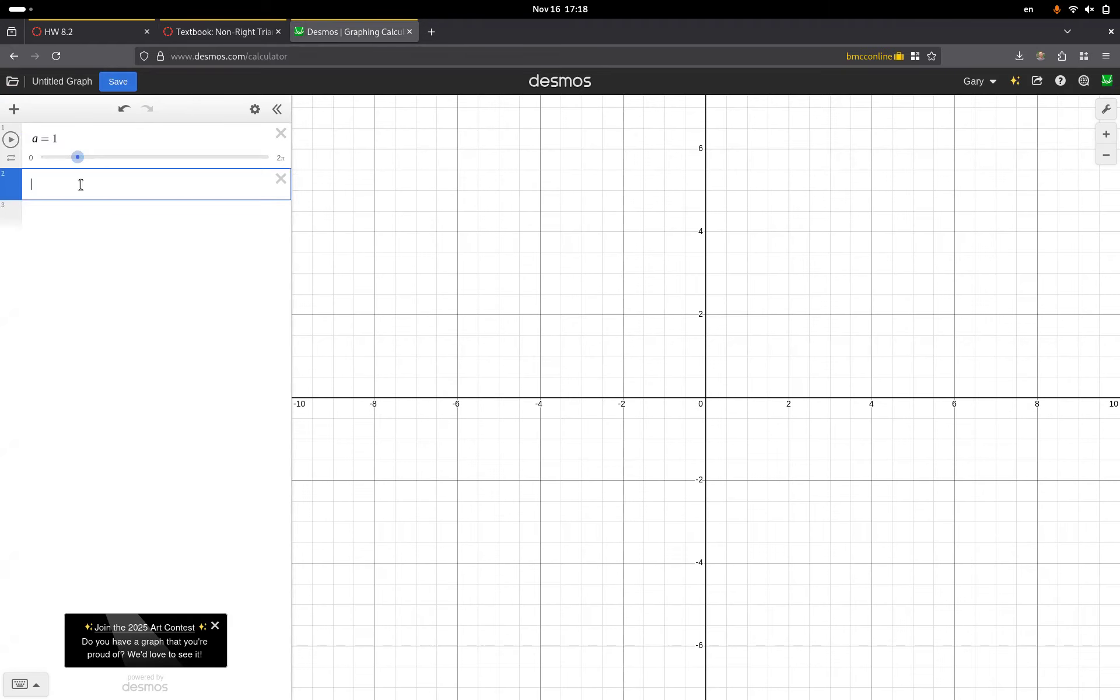
{"action": "type", "text": "r=5"}
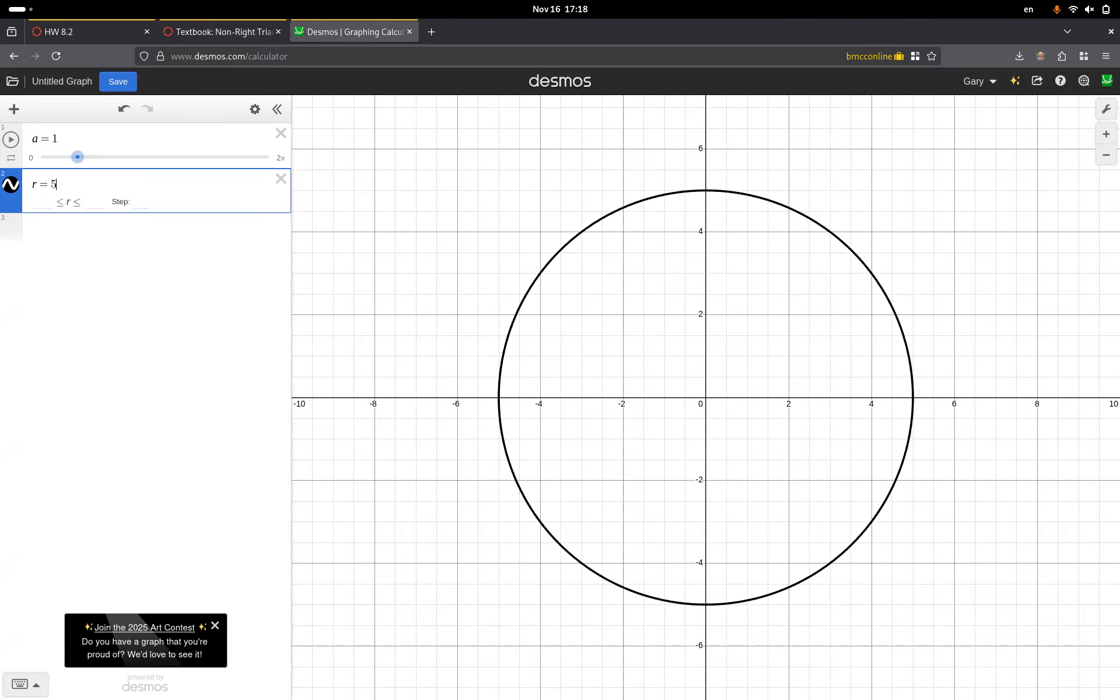
{"action": "left_click", "coordinate": [212, 26]}
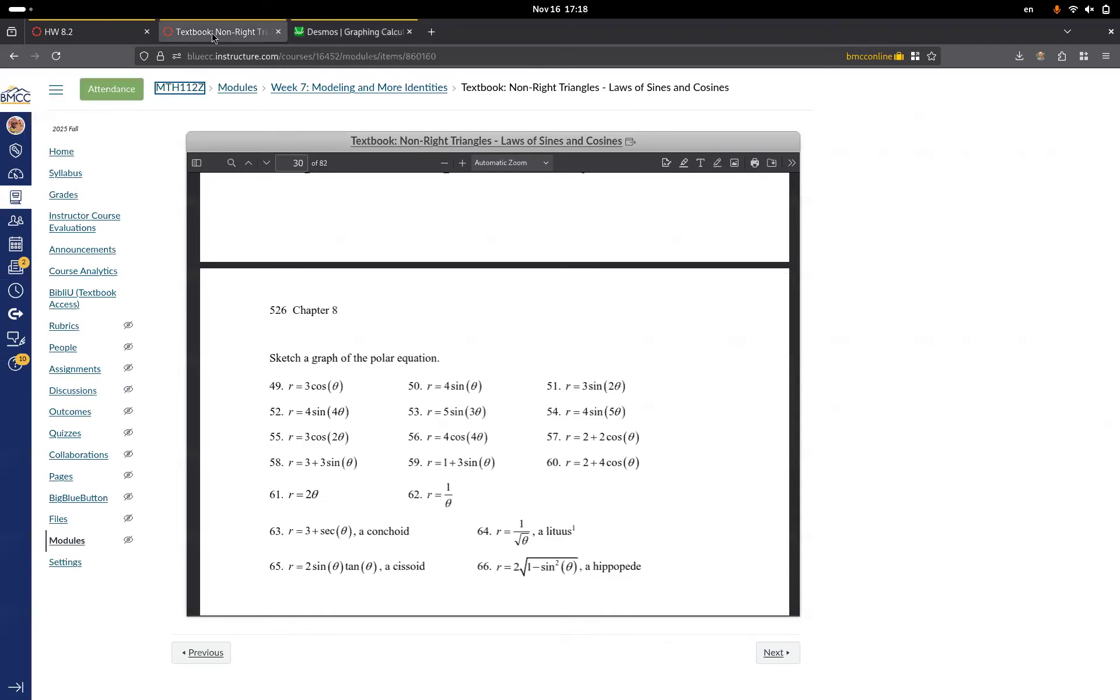
{"action": "left_click", "coordinate": [330, 23]}
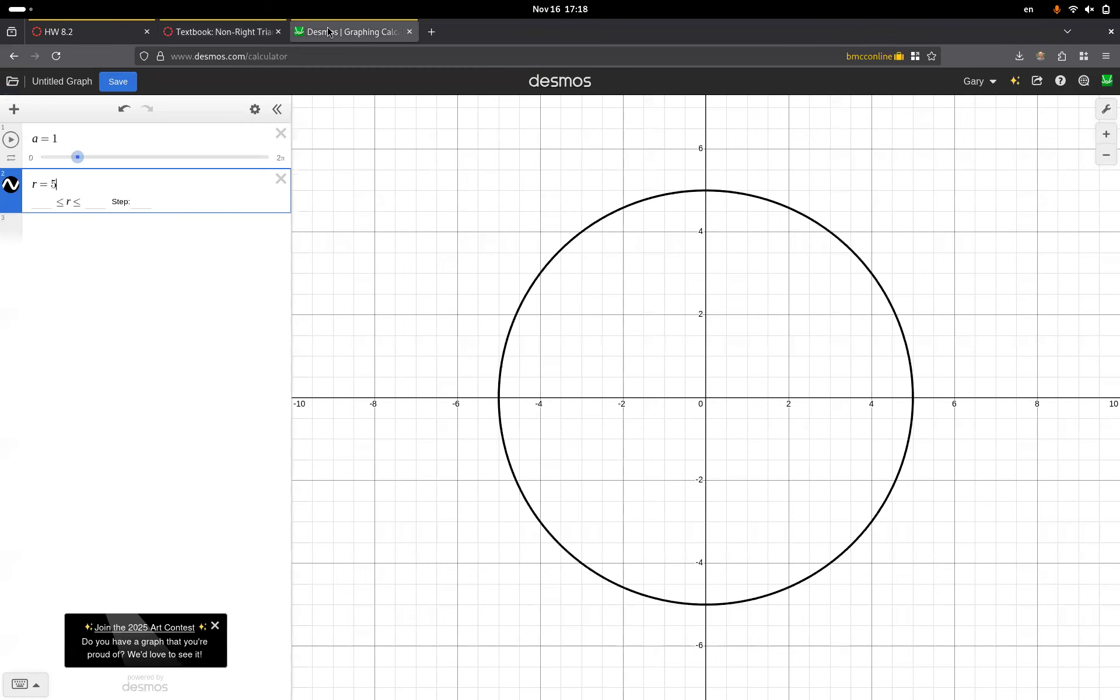
{"action": "type", "text": "sin"}
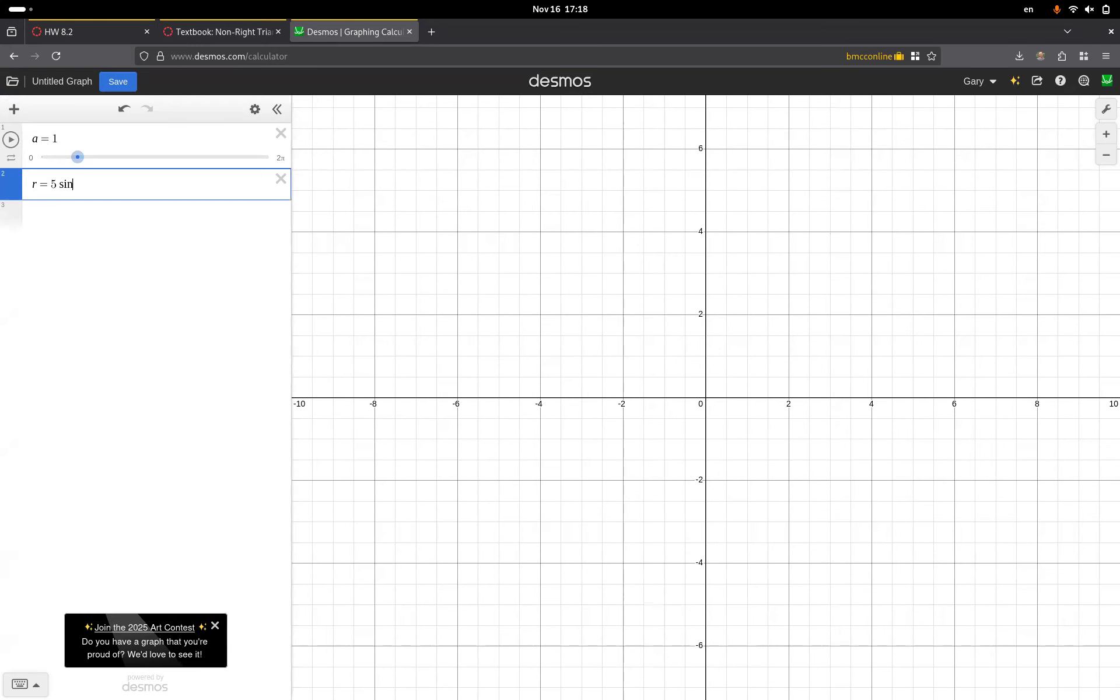
{"action": "type", "text": "(3theta"}
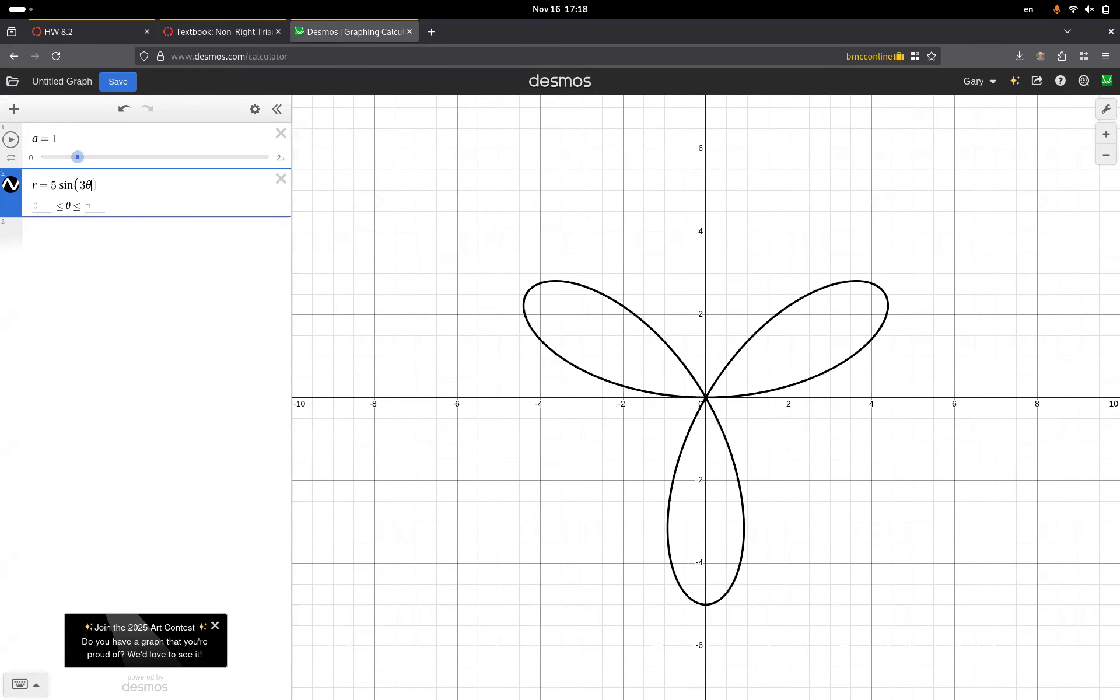
{"action": "type", "text": ")"}
Step: Restrict the θ domain of the polar curve to run from 0 to a
{"action": "left_click", "coordinate": [38, 207]}
{"action": "type", "text": "0"}
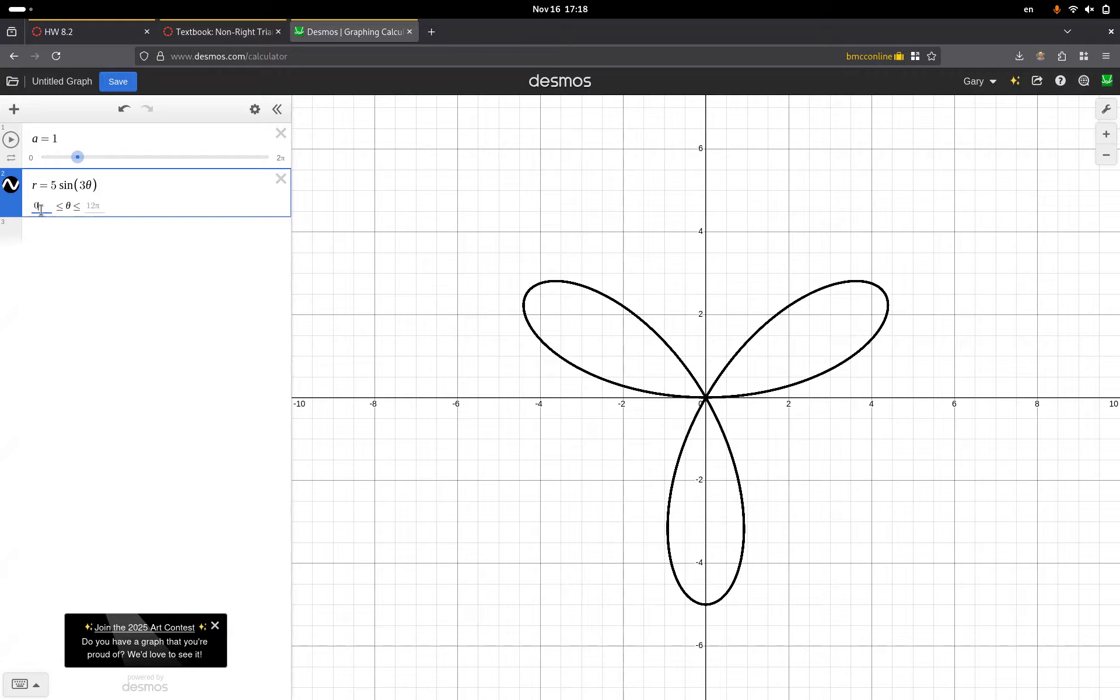
{"action": "left_click", "coordinate": [86, 204]}
{"action": "type", "text": "a"}
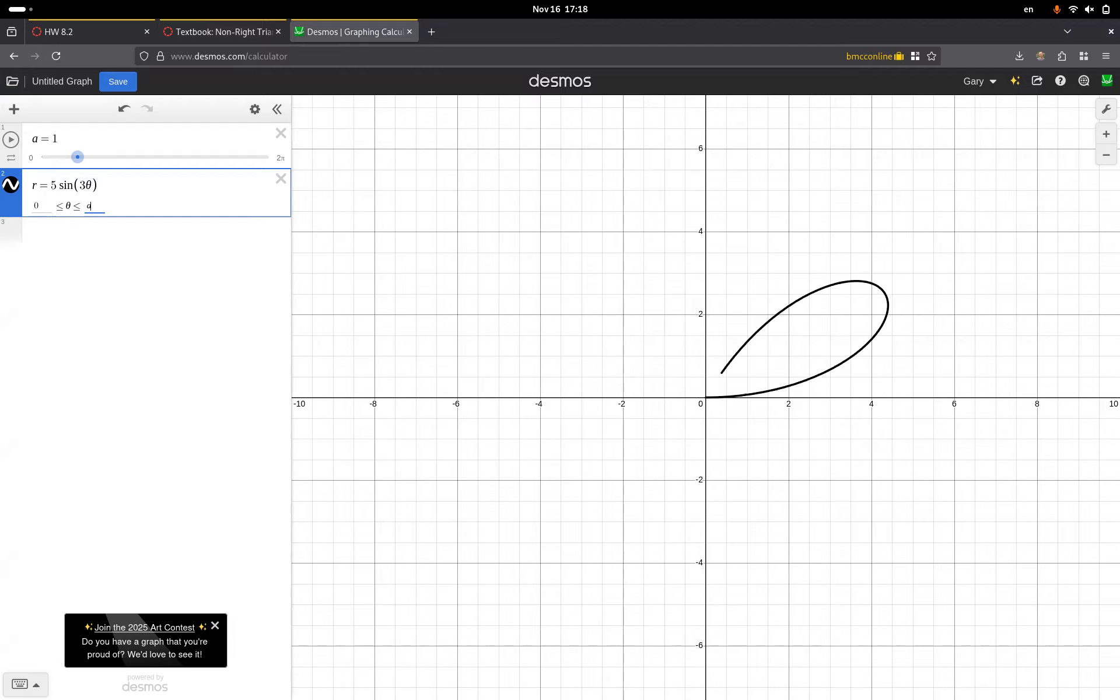
Step: Lower slider a to 0.23, and raise it back to 1 to trace the first petal
{"action": "left_click", "coordinate": [81, 161]}
{"action": "left_click_drag", "start_coordinate": [80, 161], "coordinate": [51, 162]}
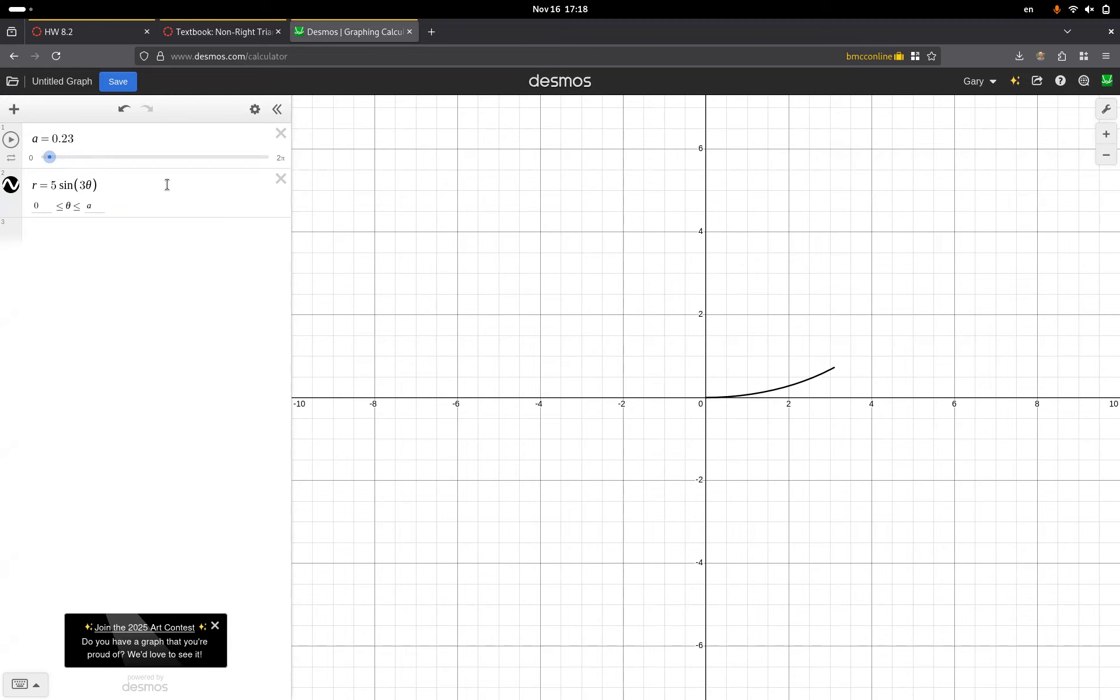
{"action": "left_click", "coordinate": [51, 163]}
{"action": "left_click_drag", "start_coordinate": [52, 163], "coordinate": [81, 164]}
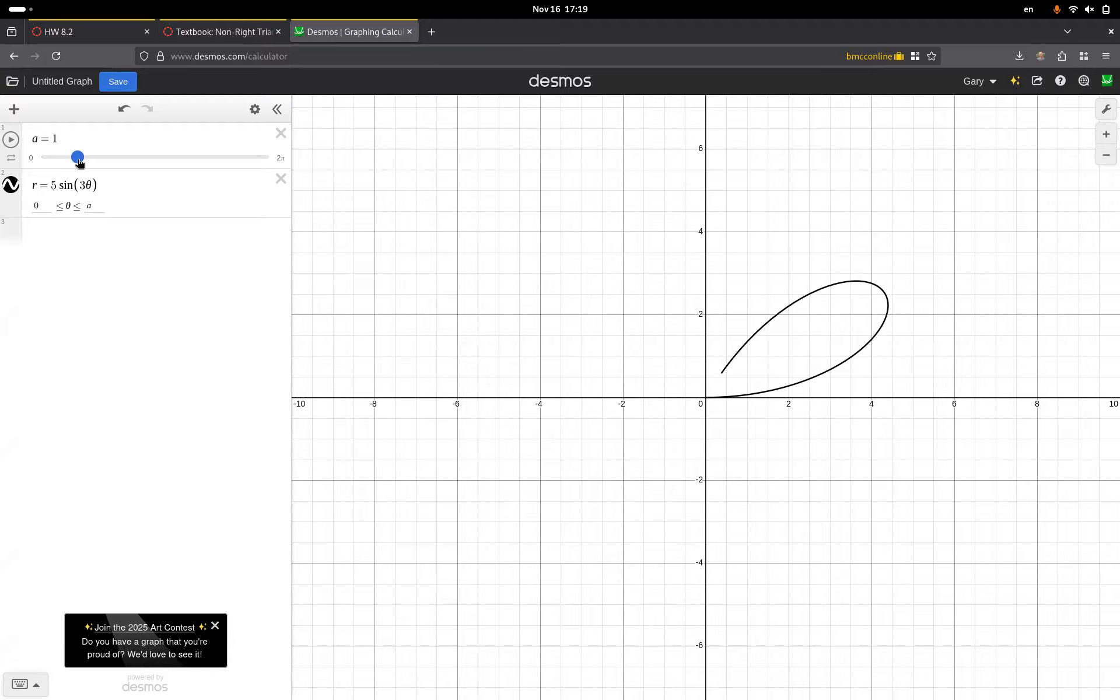
Step: Raise slider a to 1.06 to close the first petal, and evaluate π/3 in a new expression for comparison
{"action": "left_click_drag", "start_coordinate": [80, 163], "coordinate": [82, 163]}
{"action": "left_click", "coordinate": [68, 231]}
{"action": "type", "text": "pi/3"}
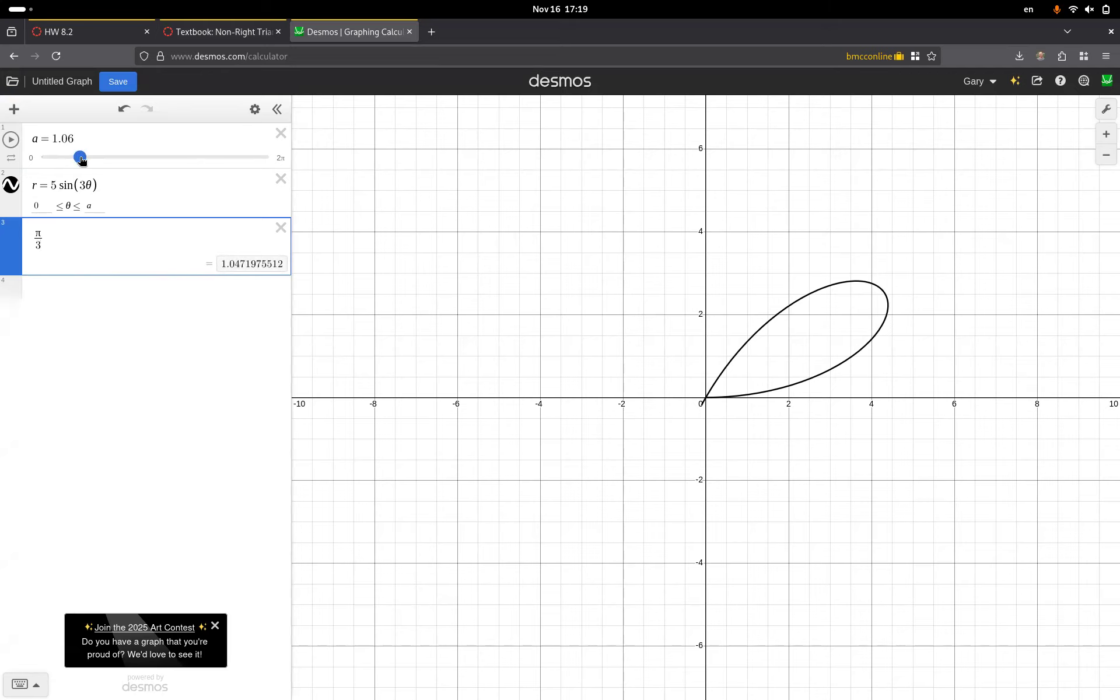
Step: Raise slider a to 2.1 to trace the second petal, and change the comparison expression to 2π/3
{"action": "left_click_drag", "start_coordinate": [81, 159], "coordinate": [119, 155]}
{"action": "left_click", "coordinate": [54, 292]}
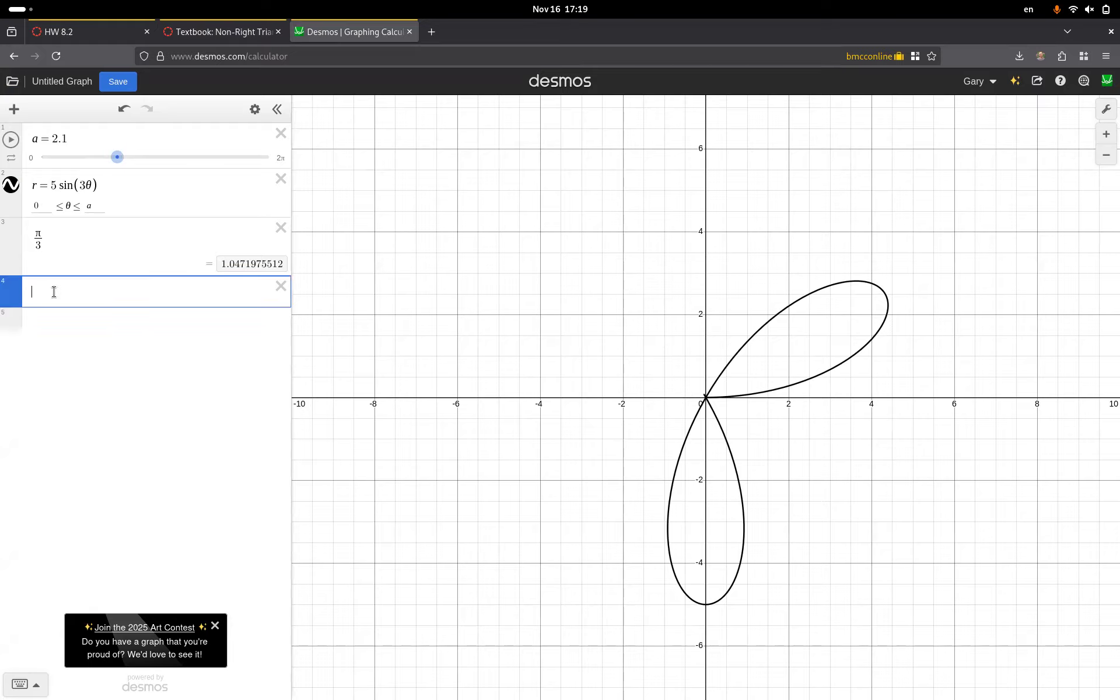
{"action": "left_click", "coordinate": [34, 232]}
{"action": "type", "text": "2"}
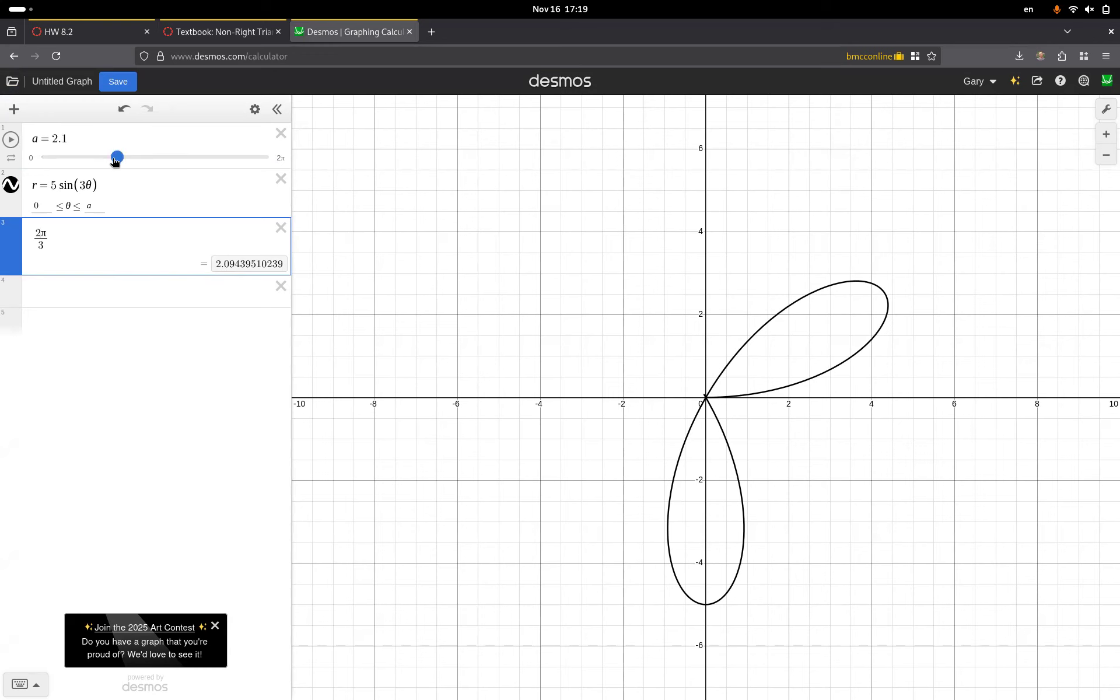
Step: Raise slider a to 3.15 to complete the third petal, and lower it to 2.62
{"action": "left_click_drag", "start_coordinate": [115, 161], "coordinate": [155, 170]}
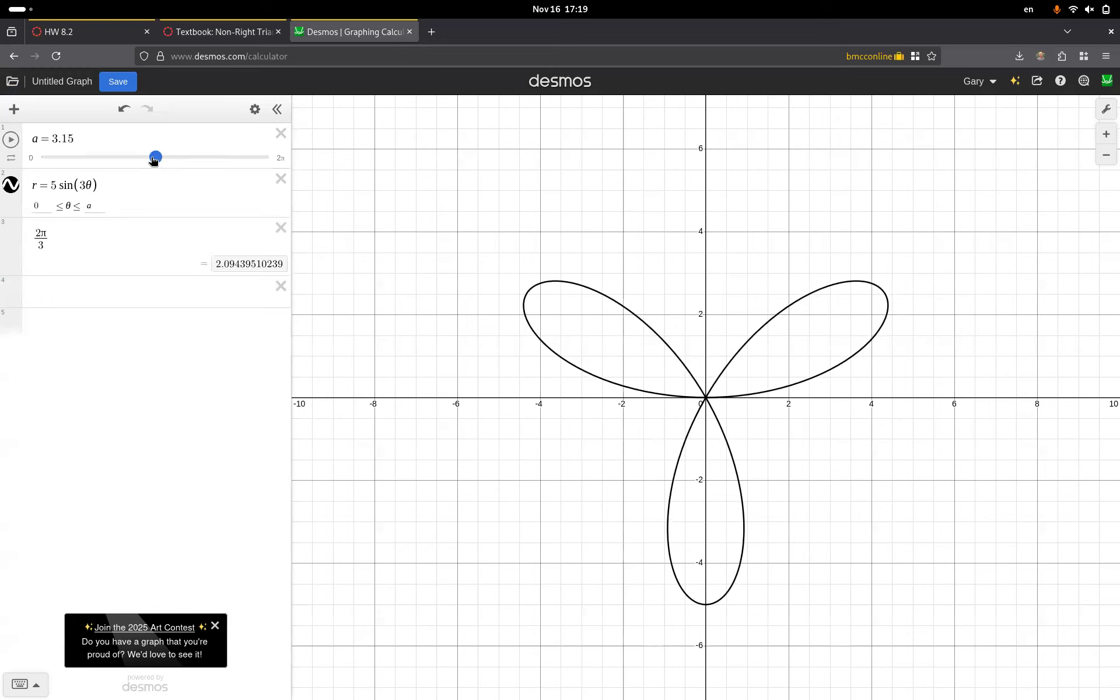
{"action": "left_click_drag", "start_coordinate": [154, 159], "coordinate": [153, 162]}
{"action": "mouse_move", "coordinate": [153, 161]}
{"action": "left_mouse_down"}
{"action": "mouse_move", "coordinate": [223, 165]}
{"action": "mouse_move", "coordinate": [112, 169]}
{"action": "mouse_move", "coordinate": [184, 175]}
{"action": "mouse_move", "coordinate": [135, 168]}
{"action": "left_mouse_up"}
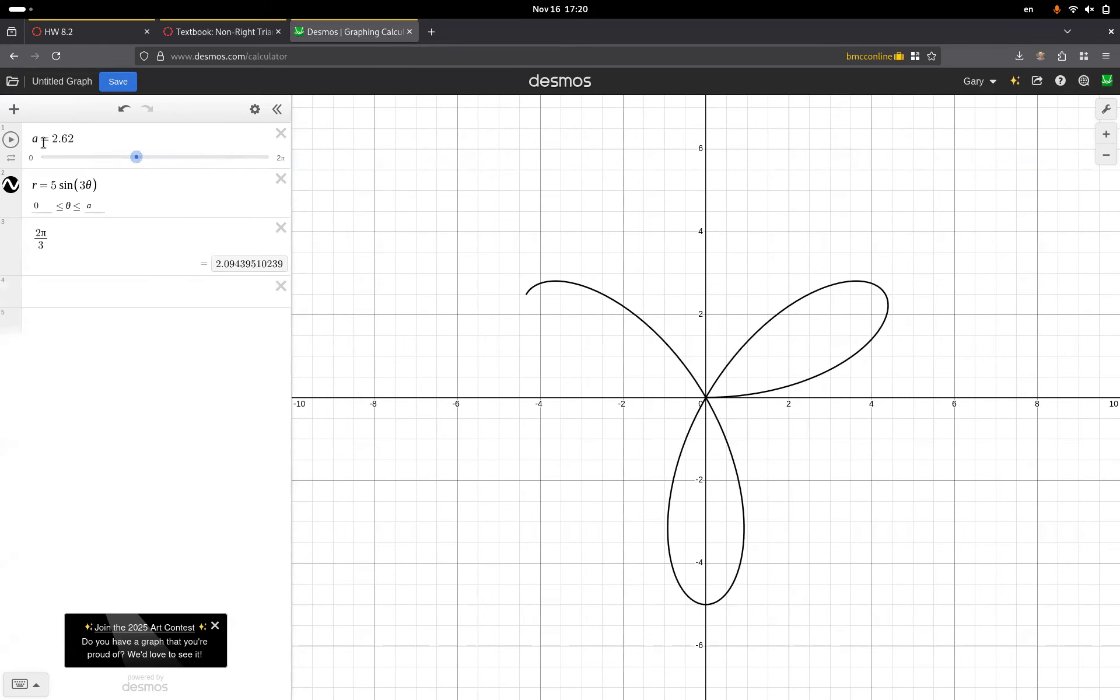